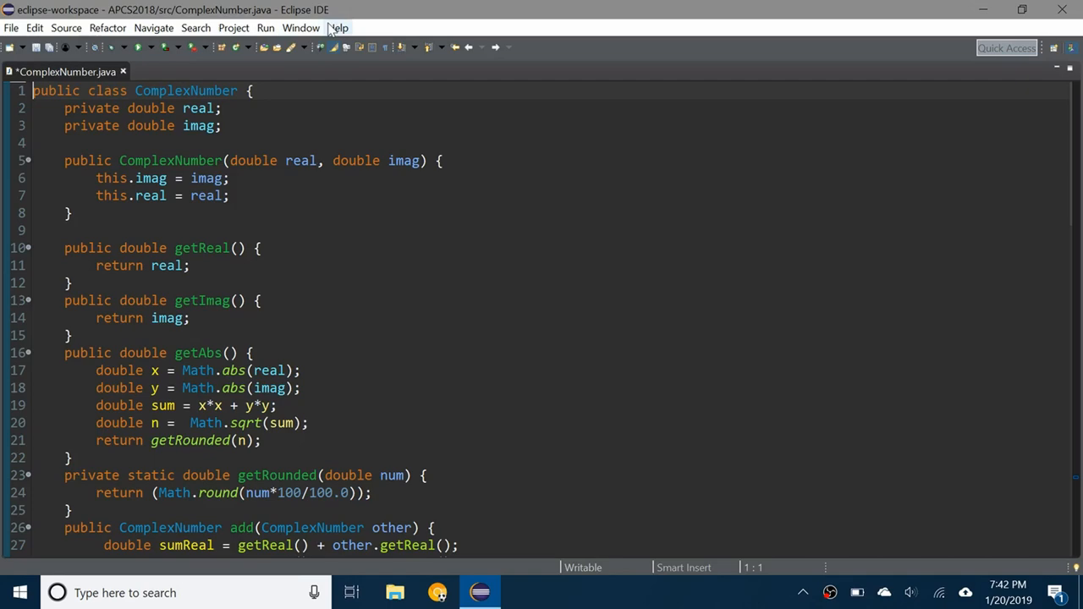
# Step: Search the Eclipse Marketplace from the Help menu for 'Darkest Dark Theme'
pyautogui.click(336, 28)
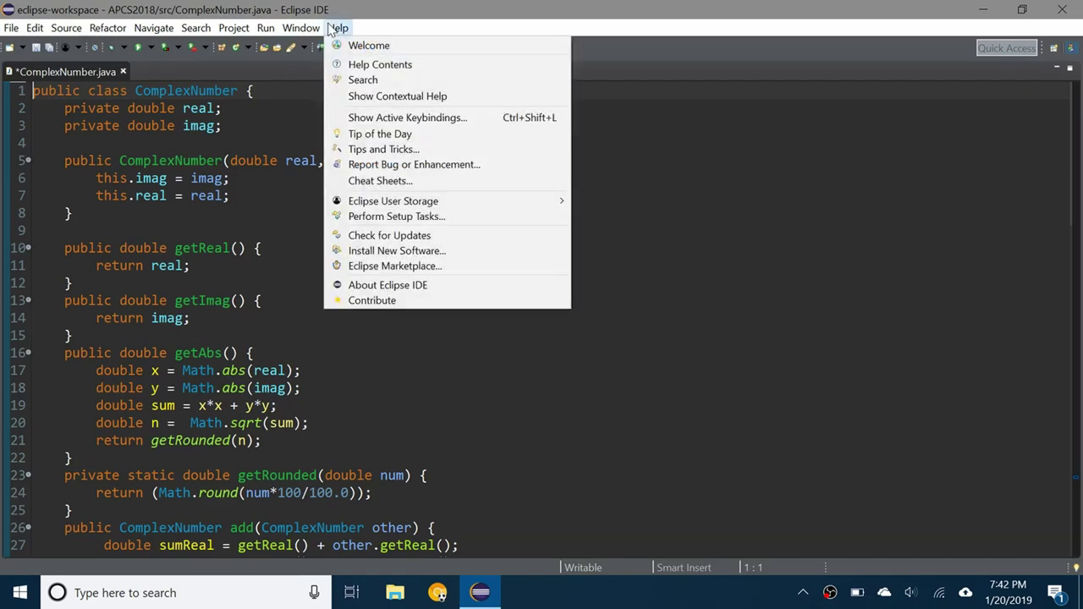
pyautogui.click(415, 269)
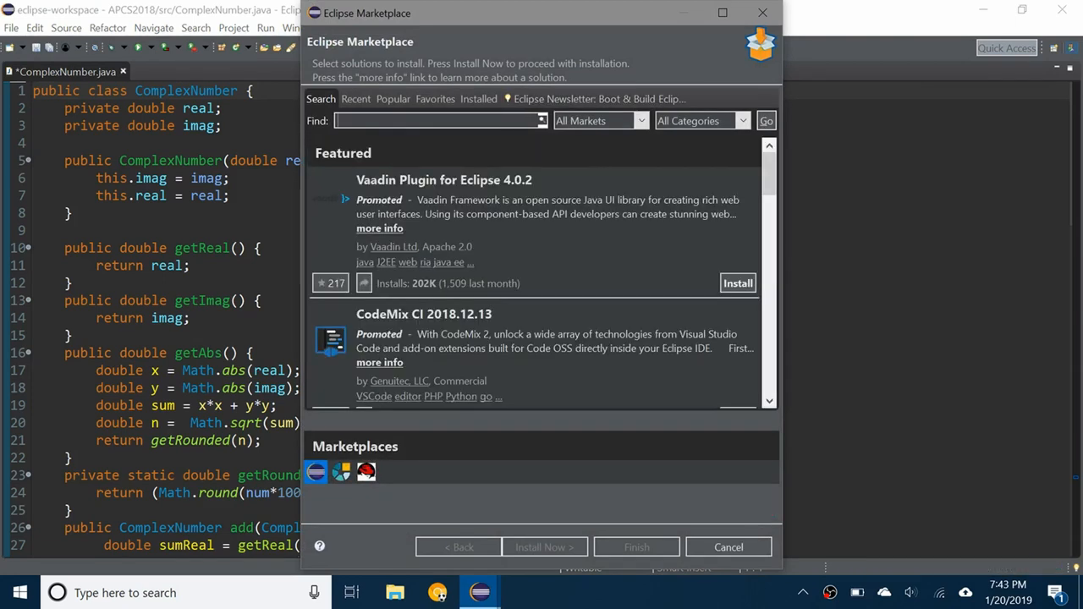
pyautogui.write('Da')
pyautogui.write('rkest Dark Th')
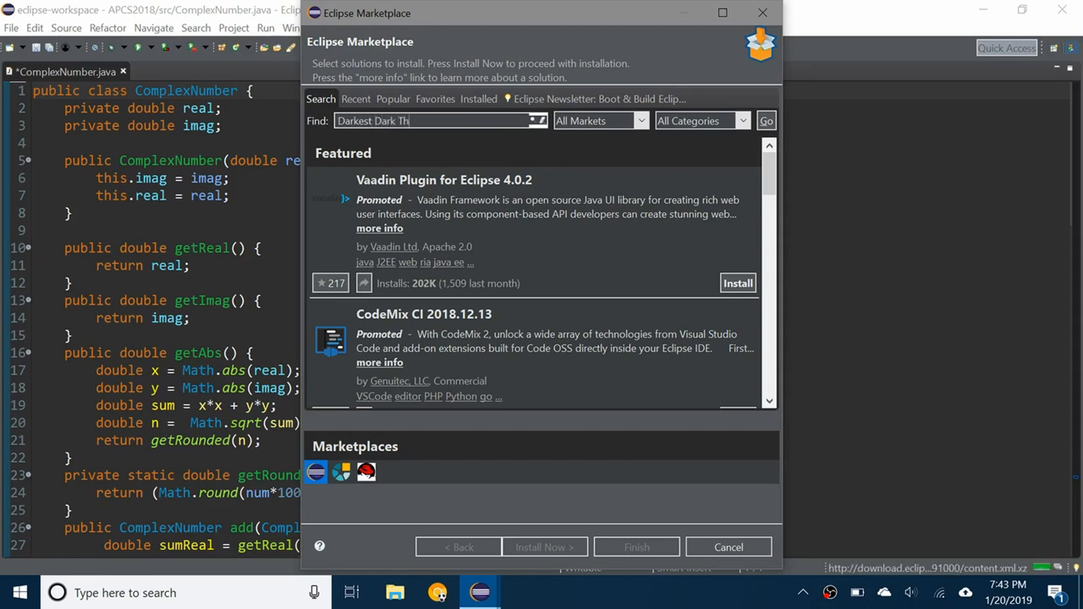
pyautogui.write('eme')
pyautogui.press('Return')
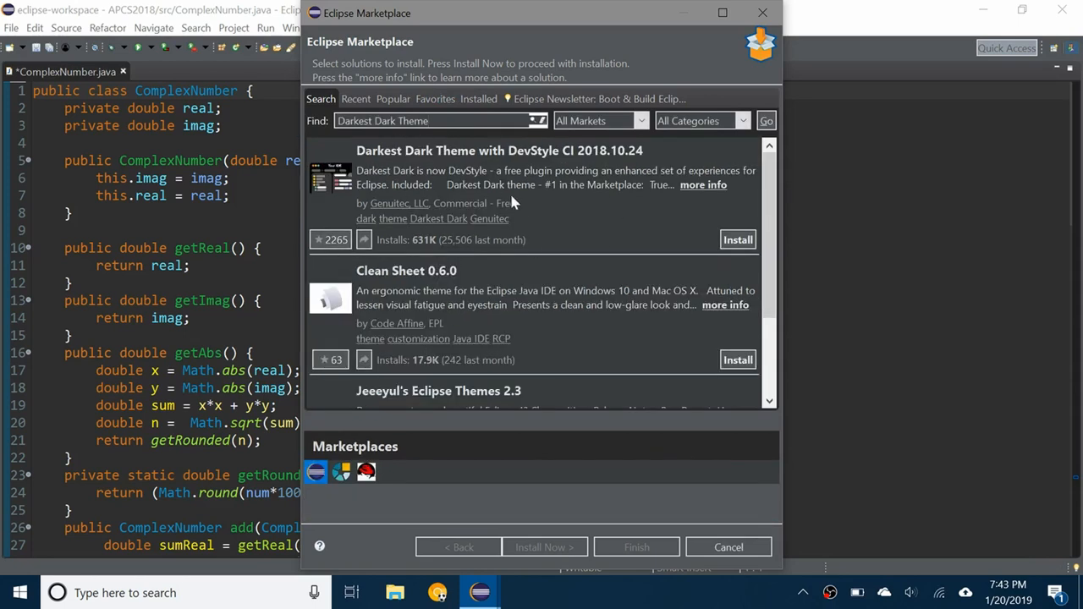
# Step: Install Darkest Dark Theme with DevStyle - Icon Designer included, accepting the license terms
pyautogui.click(737, 241)
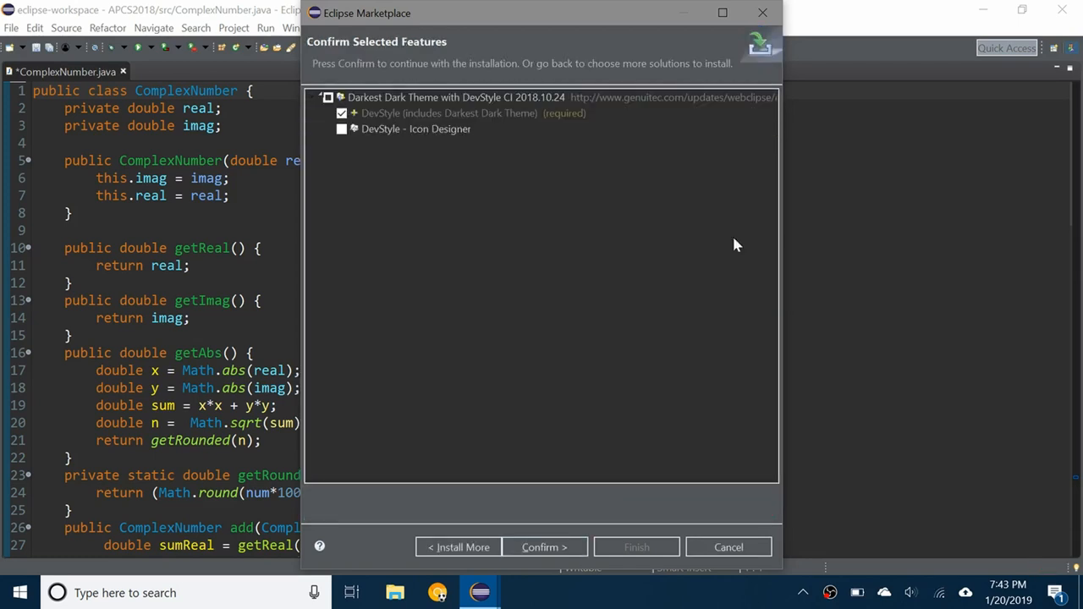
pyautogui.click(341, 129)
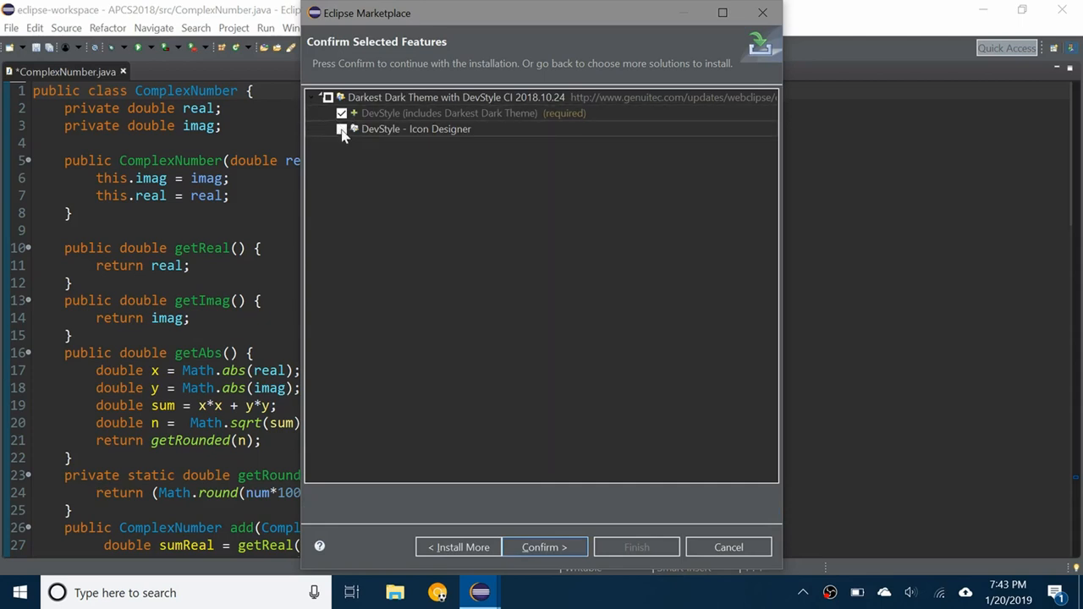
pyautogui.click(341, 129)
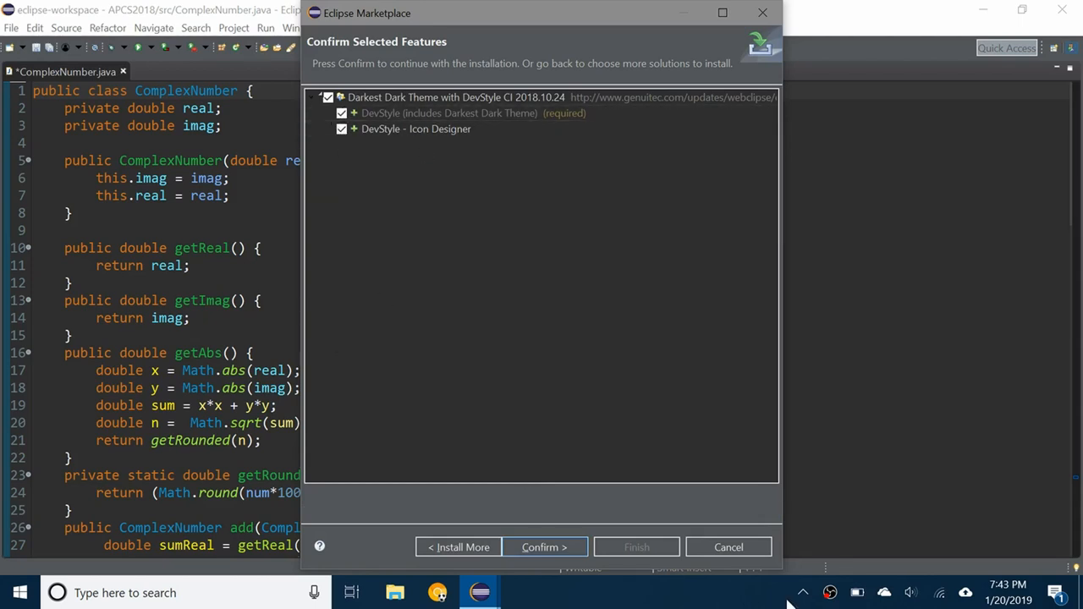
pyautogui.click(552, 548)
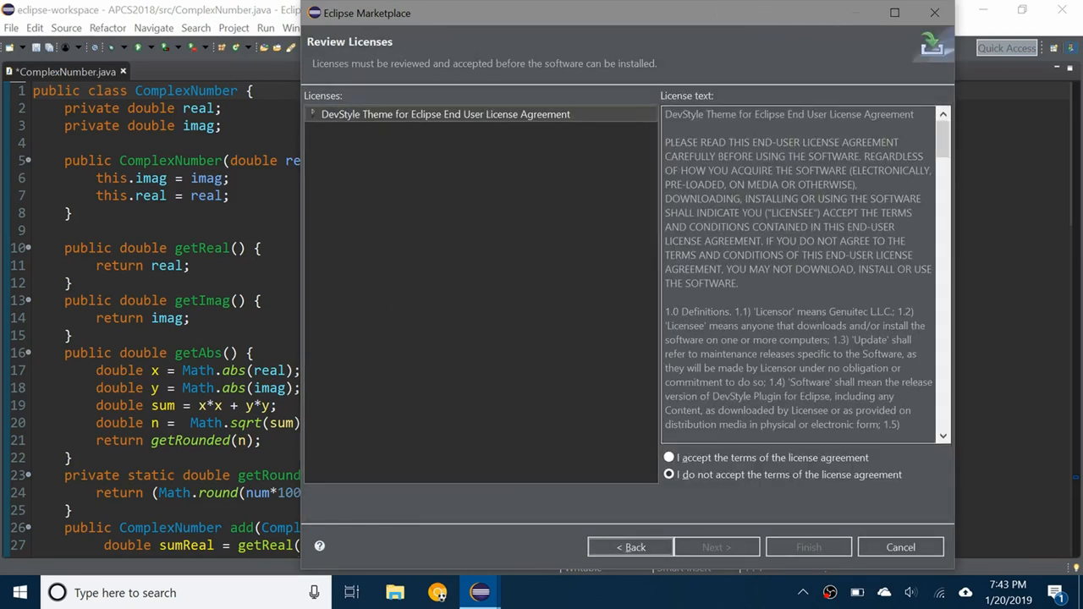
pyautogui.click(741, 459)
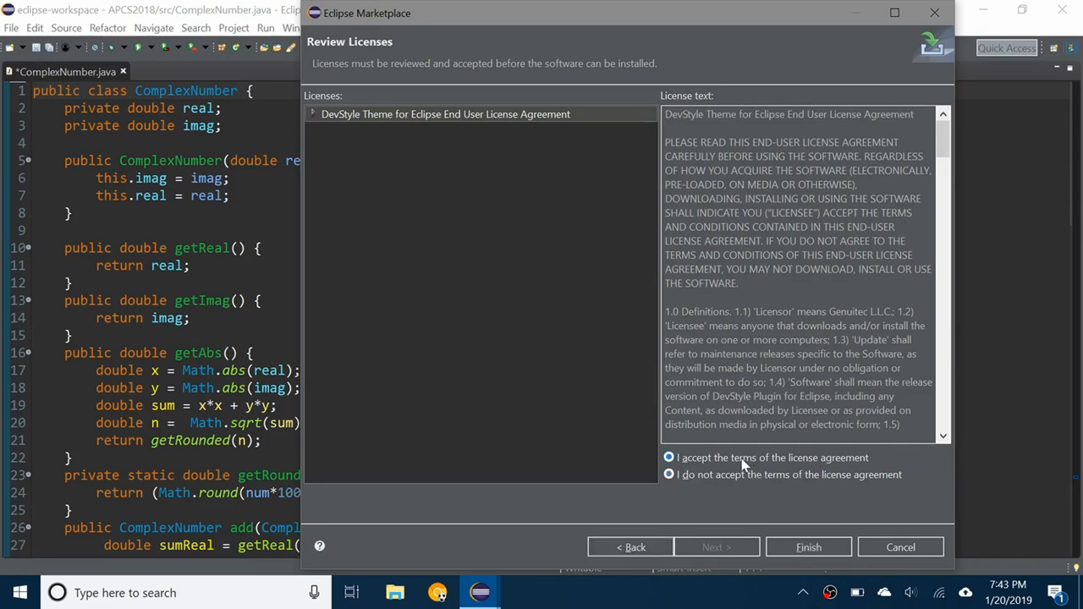
pyautogui.click(811, 547)
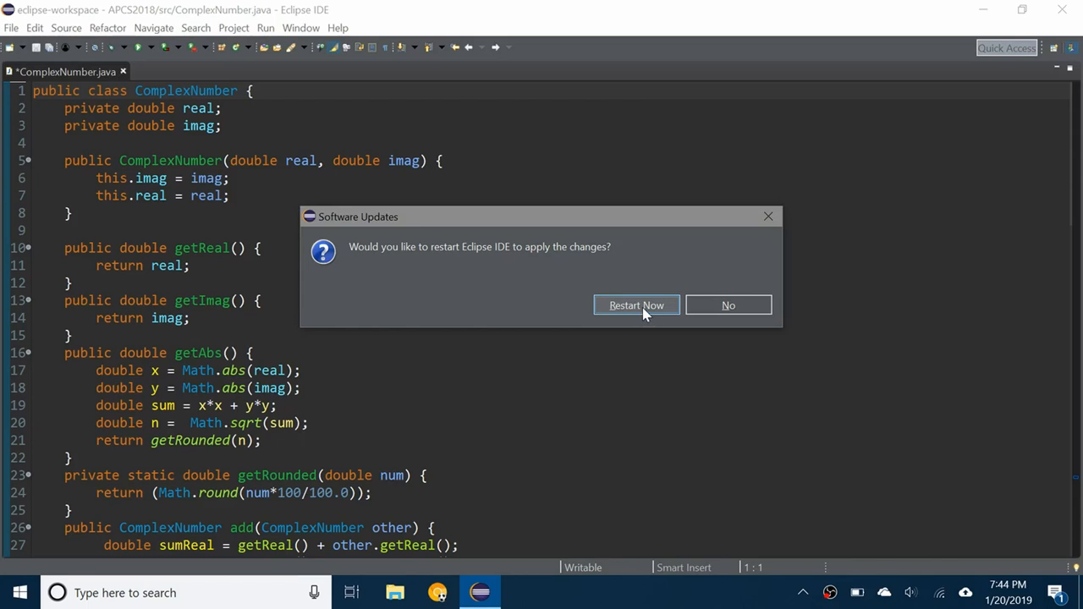
# Step: Restart Eclipse now, saving ComplexNumber.java when prompted
pyautogui.click(643, 307)
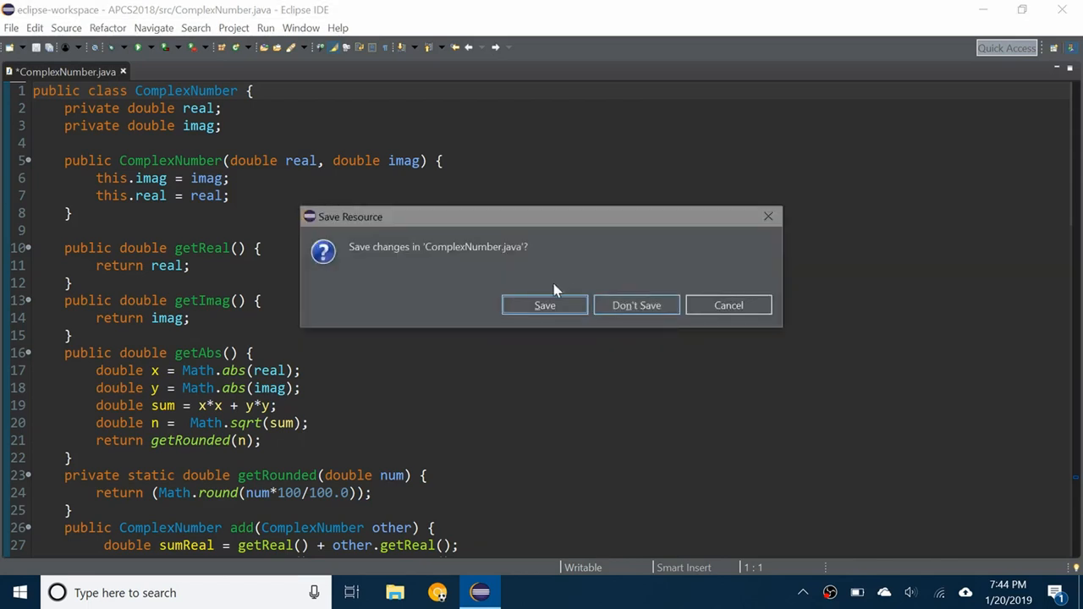
pyautogui.click(534, 308)
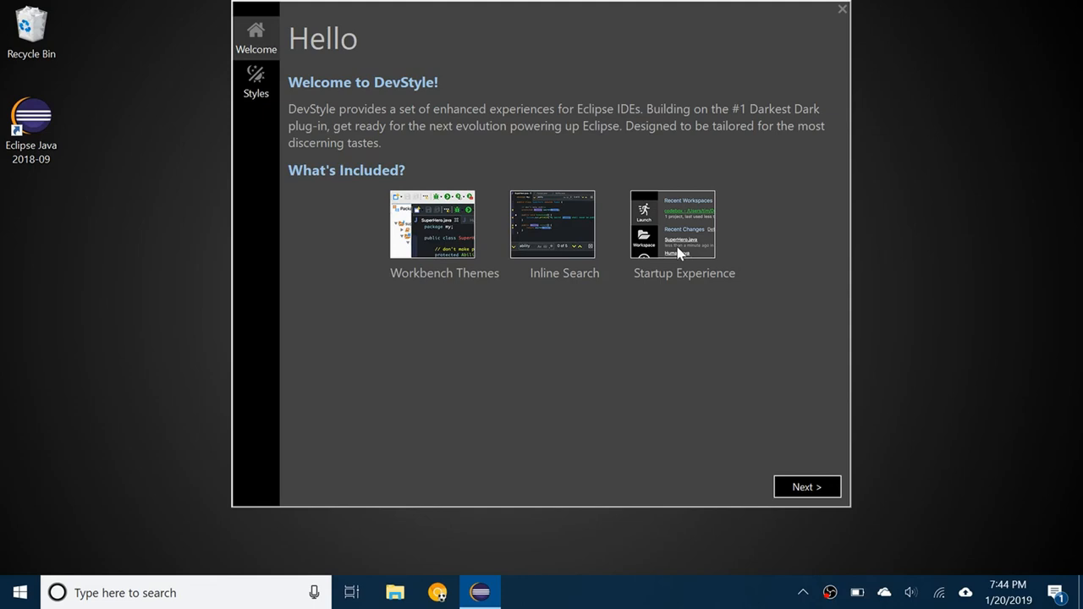
# Step: Choose the Darkest Dark Theme in DevStyle's Hello wizard and launch Eclipse with it
pyautogui.click(810, 491)
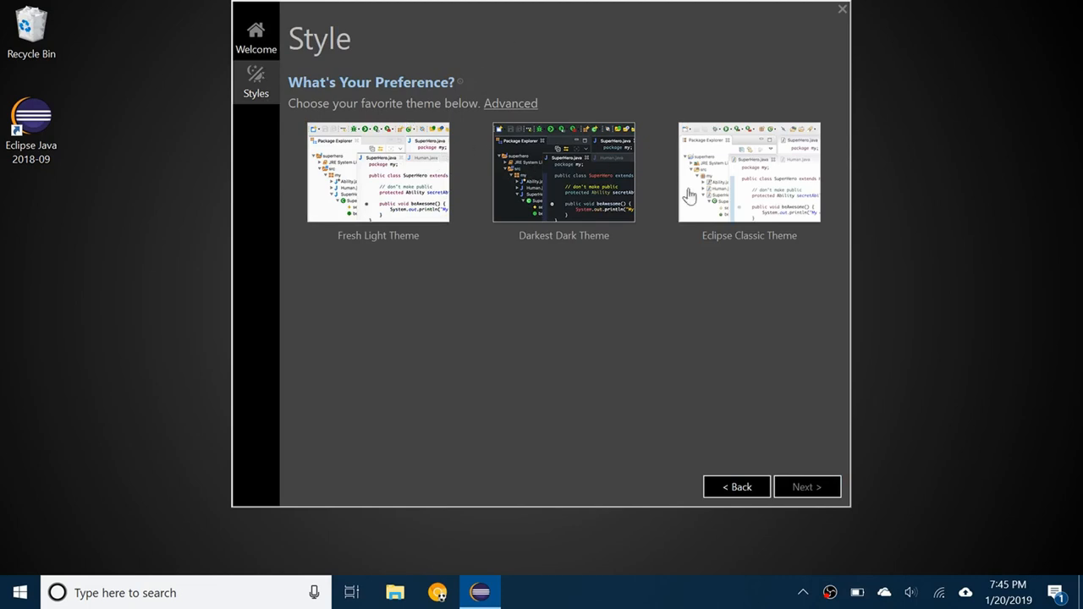
pyautogui.click(556, 159)
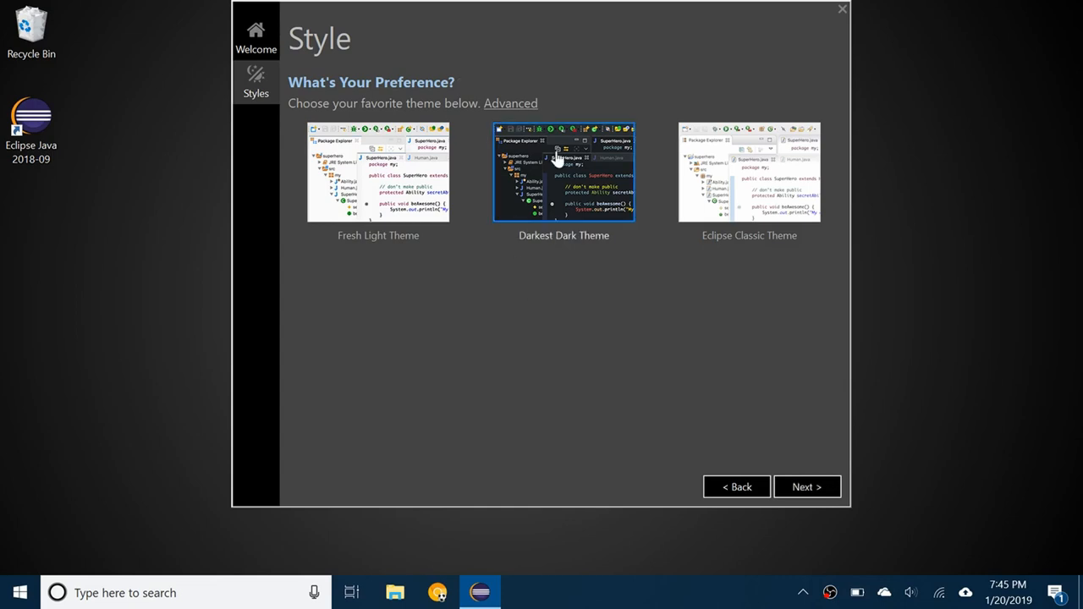
pyautogui.click(804, 484)
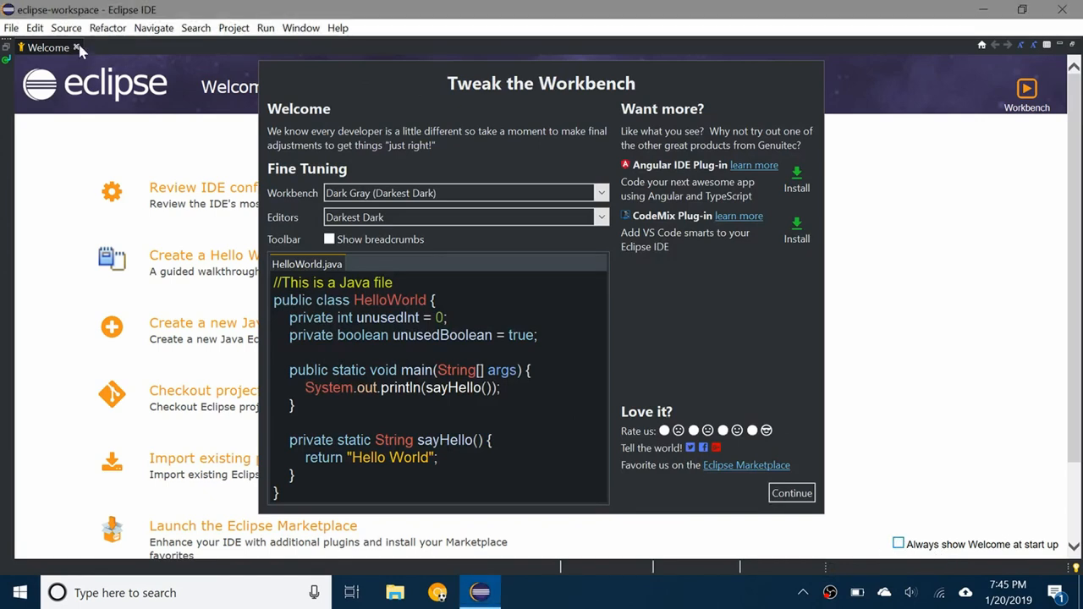
# Step: Try the Dark Red and Dark Gray workbench themes, then settle on Deep Black
pyautogui.click(75, 47)
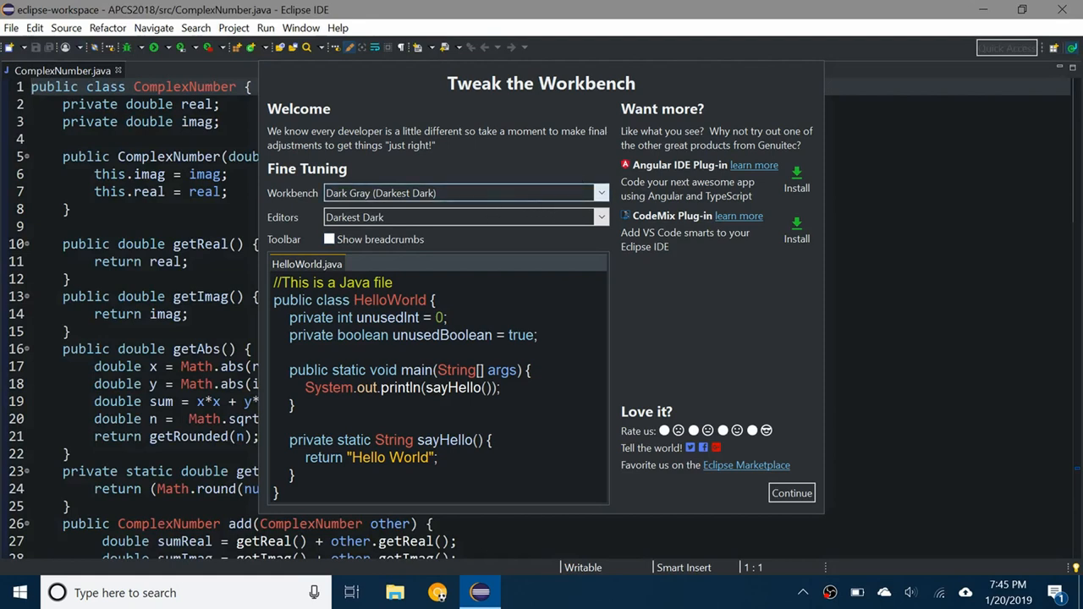
pyautogui.click(600, 193)
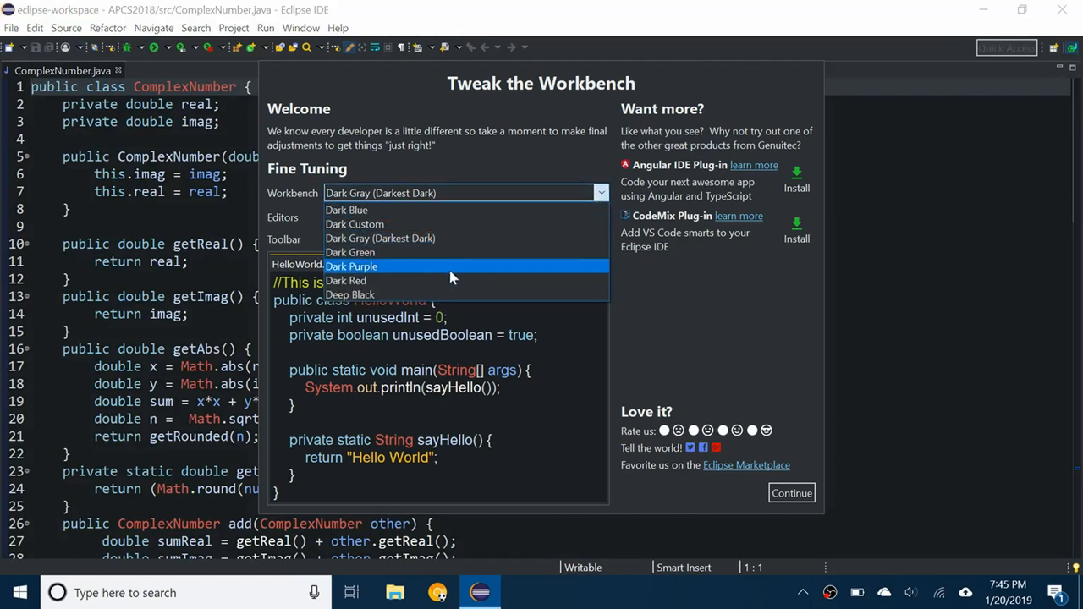
pyautogui.click(423, 280)
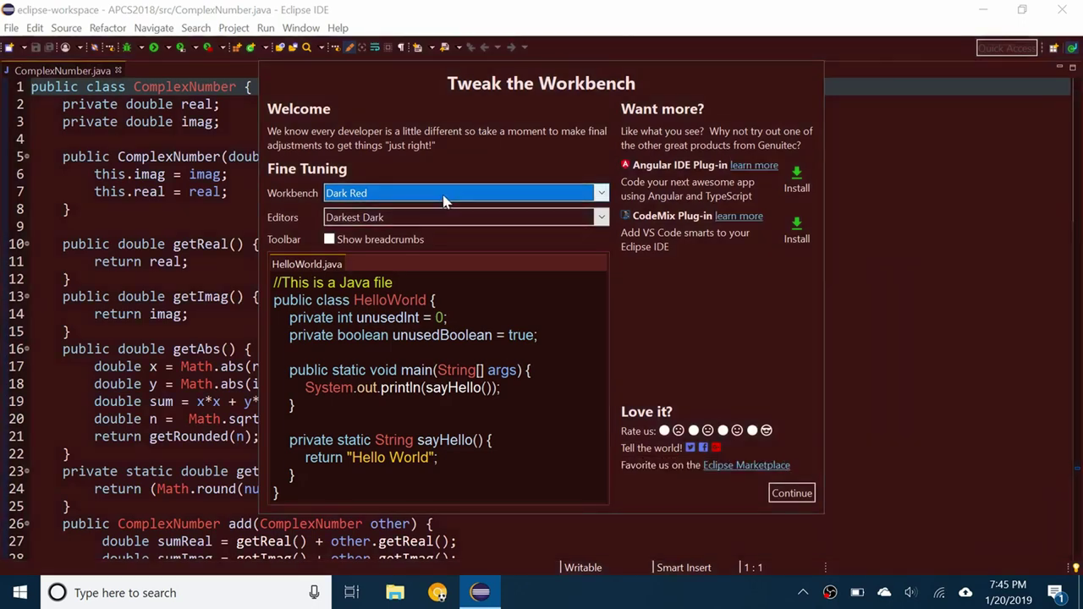
pyautogui.click(442, 193)
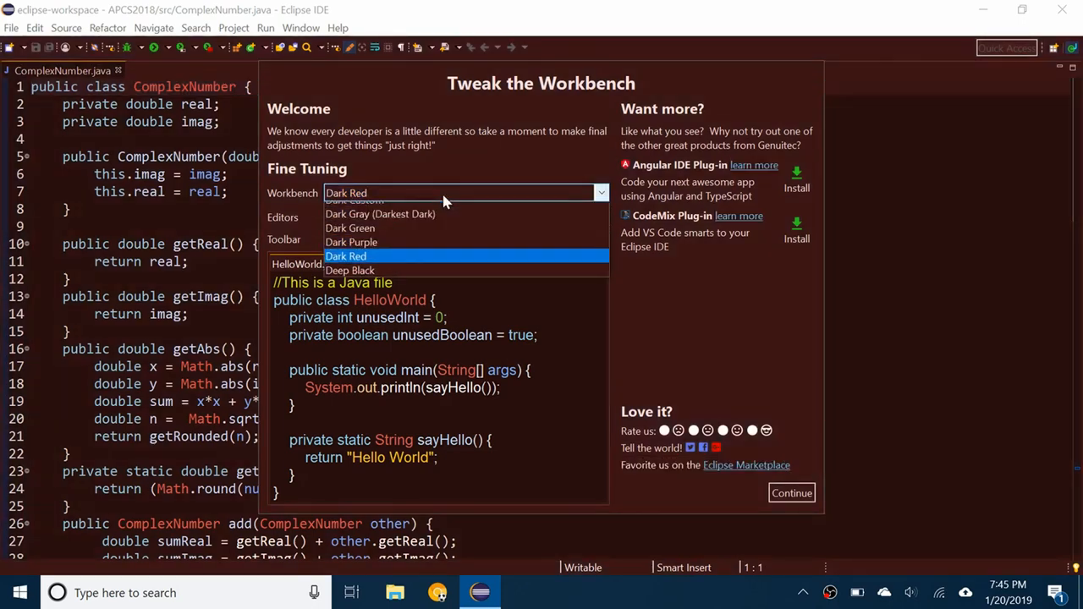
pyautogui.click(375, 295)
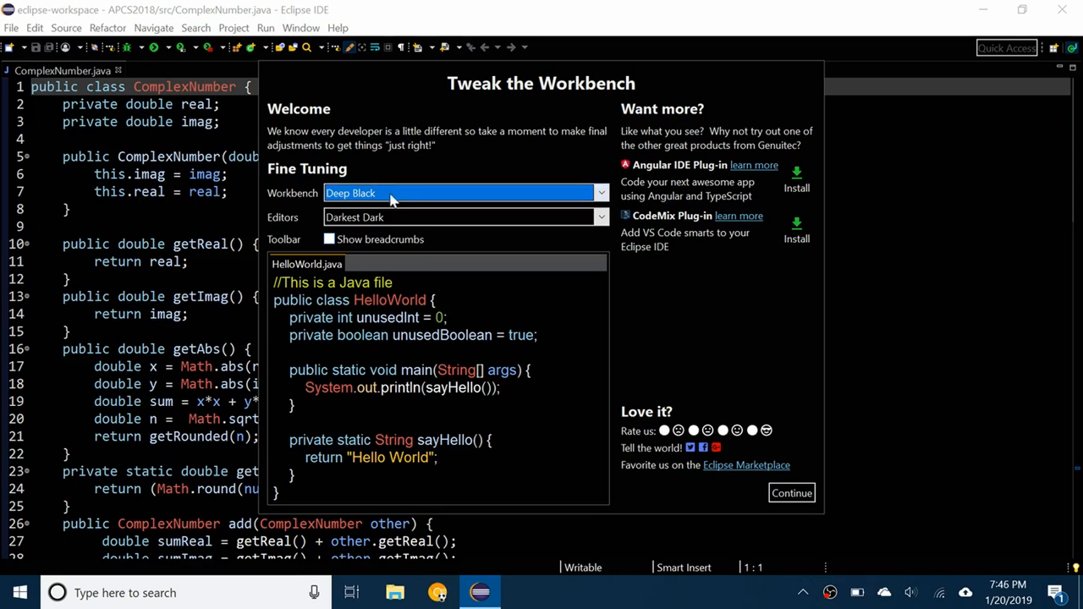
pyautogui.click(379, 196)
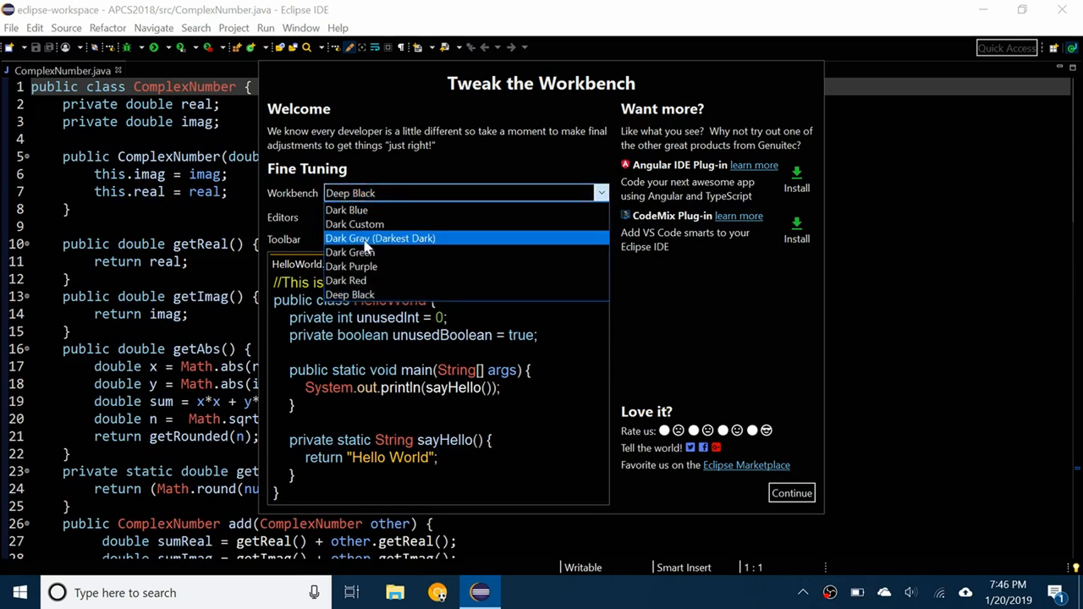
pyautogui.click(364, 238)
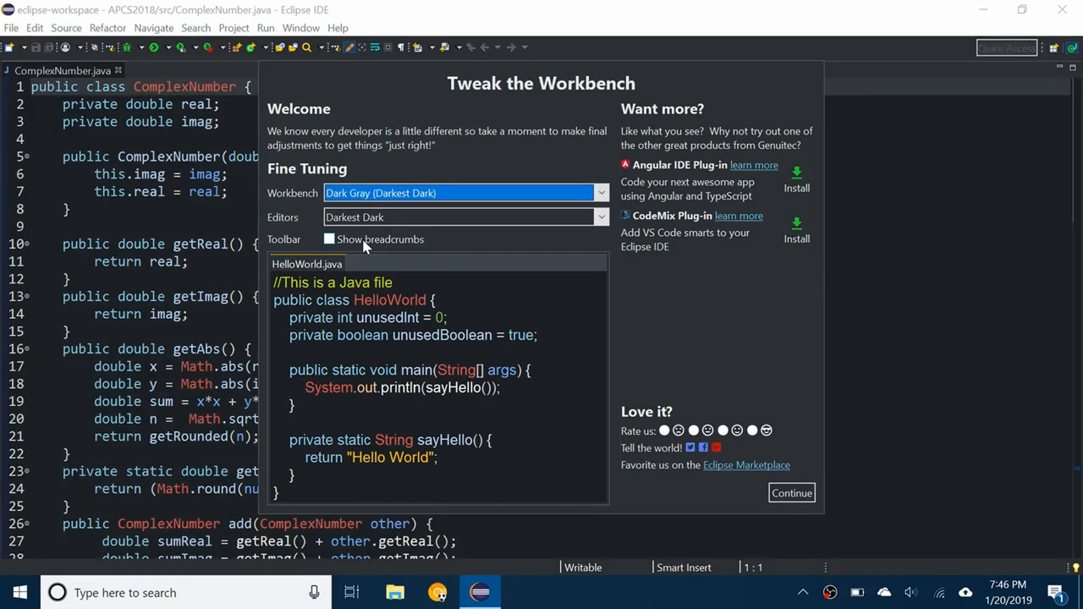
pyautogui.click(377, 187)
pyautogui.click(341, 251)
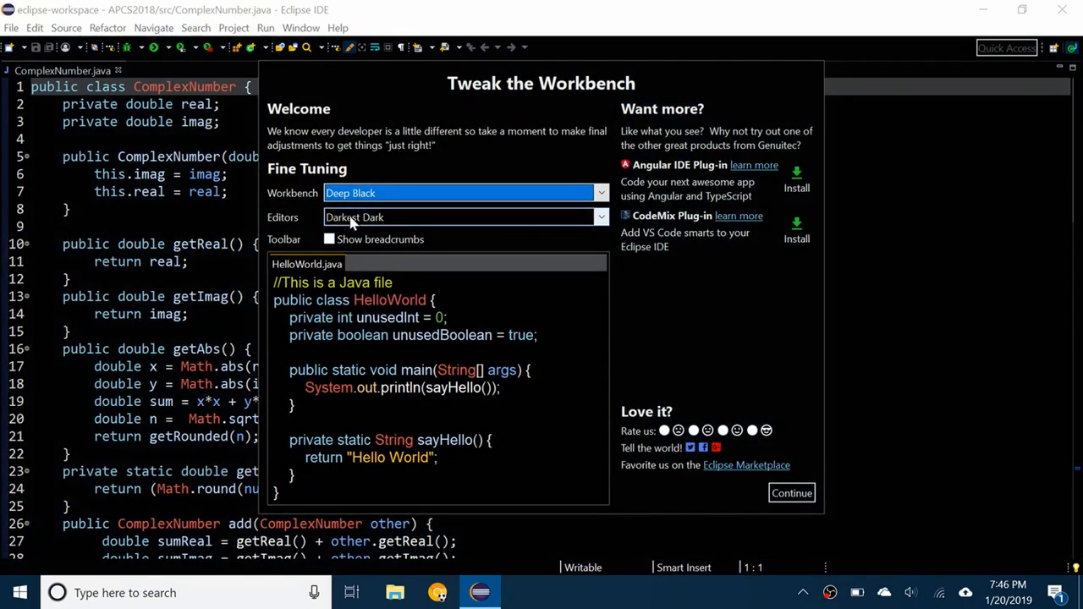
# Step: Preview Healthy eyes and RecognEyes editor themes, keep Eclipse Standard, and restart Eclipse
pyautogui.click(353, 221)
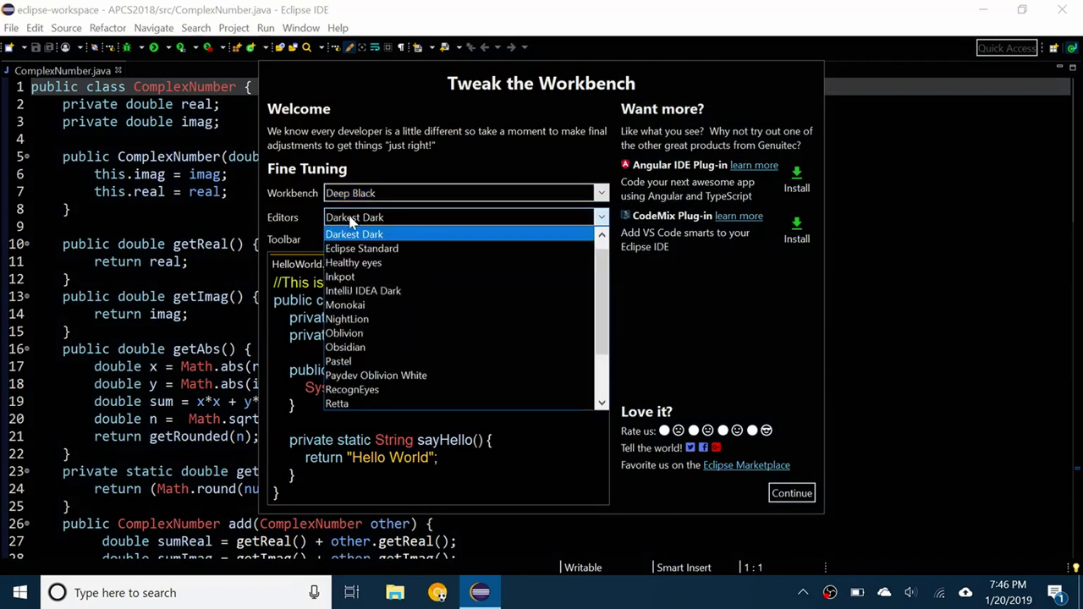
pyautogui.click(354, 264)
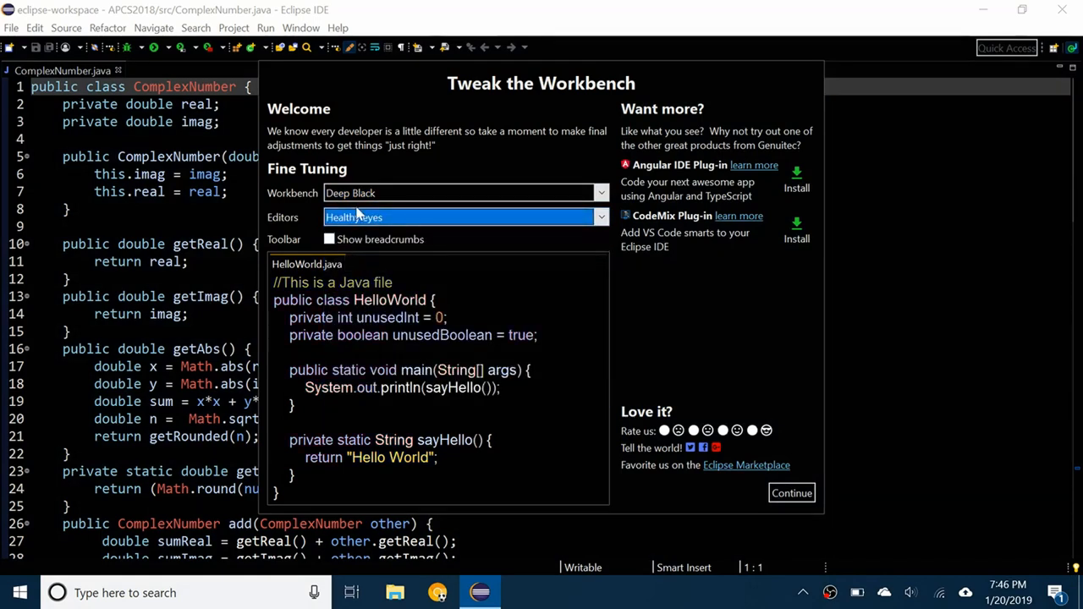
pyautogui.click(365, 223)
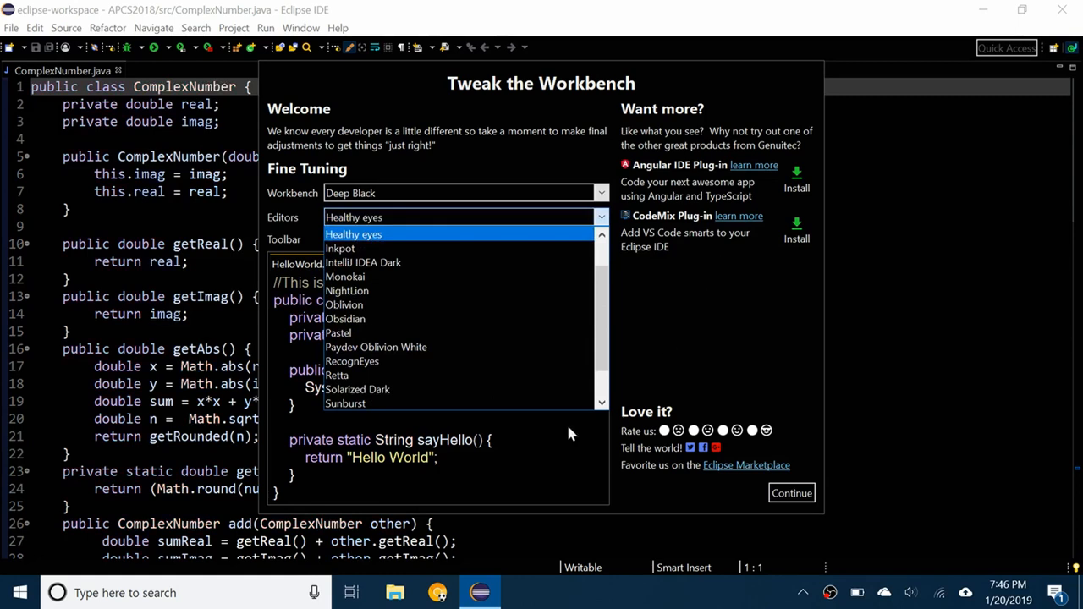
pyautogui.click(404, 361)
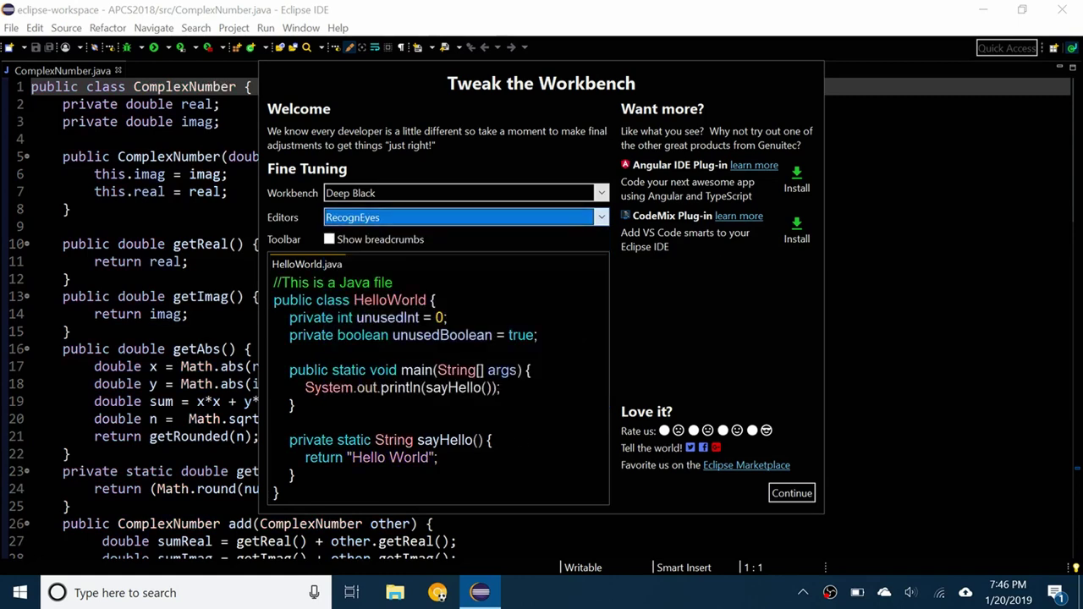
pyautogui.click(459, 218)
pyautogui.scroll(2, 375, 265)
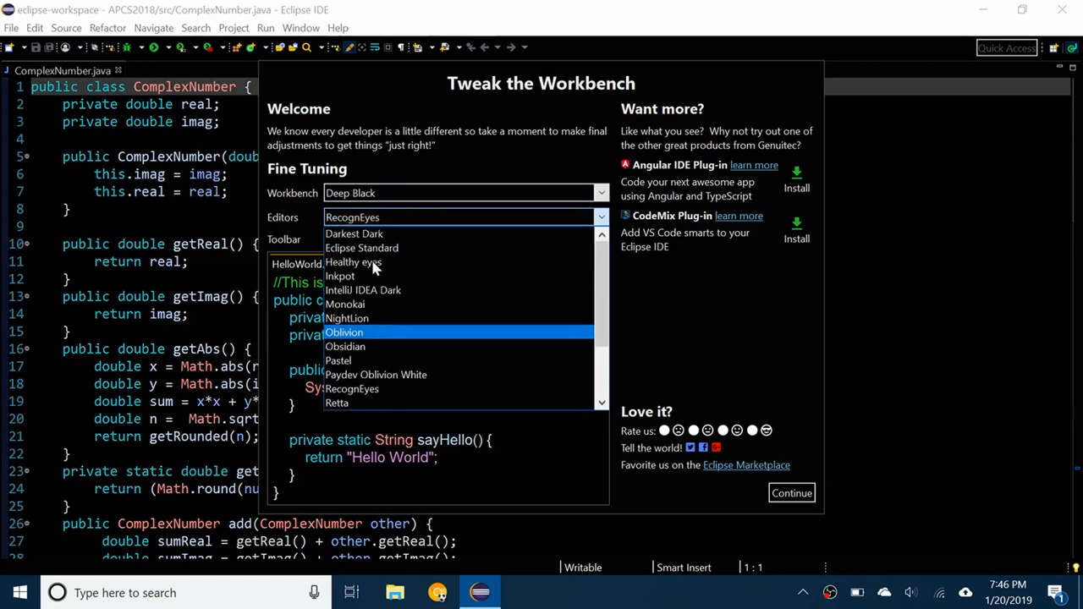
pyautogui.scroll(1, 375, 267)
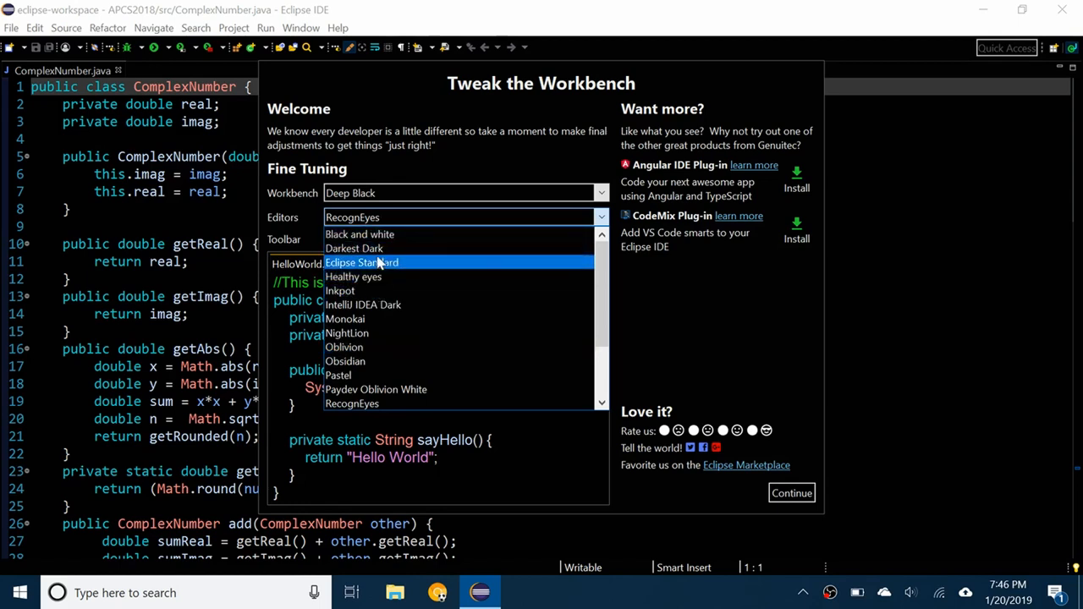
pyautogui.click(381, 262)
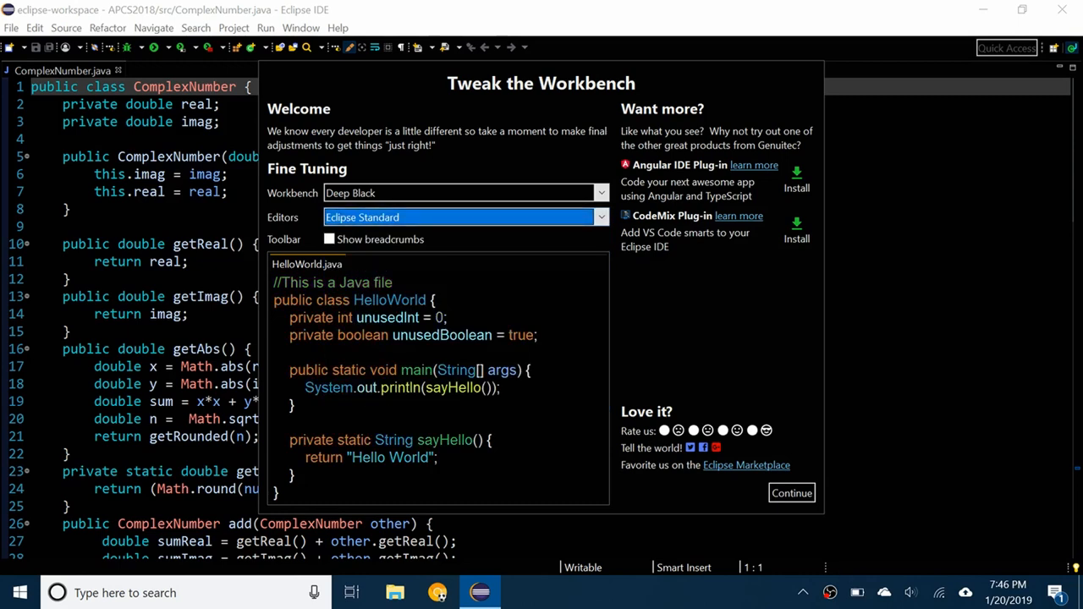
pyautogui.press('Return')
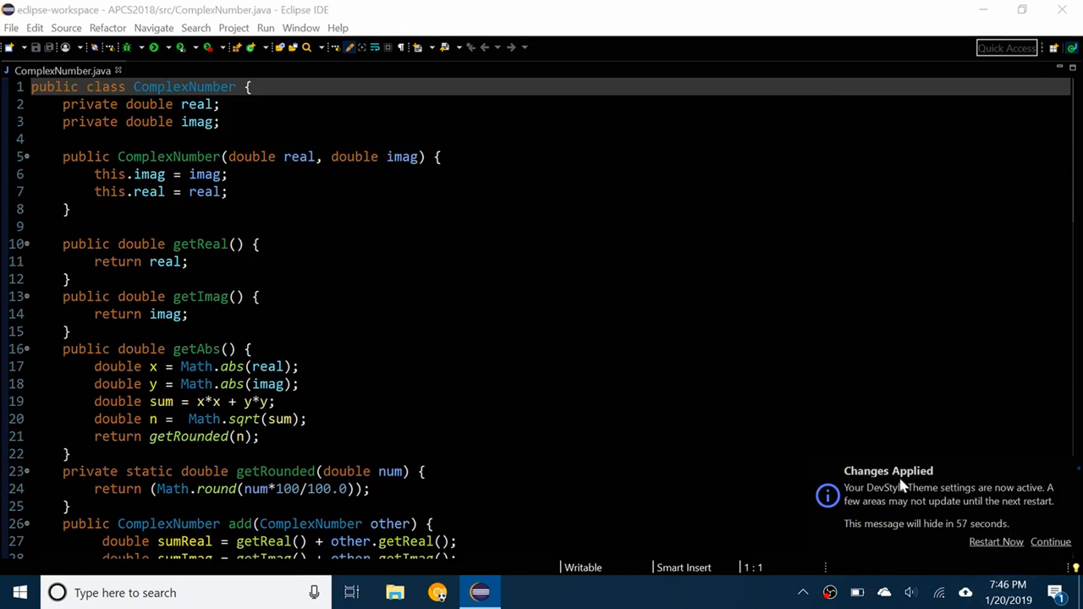
pyautogui.click(992, 542)
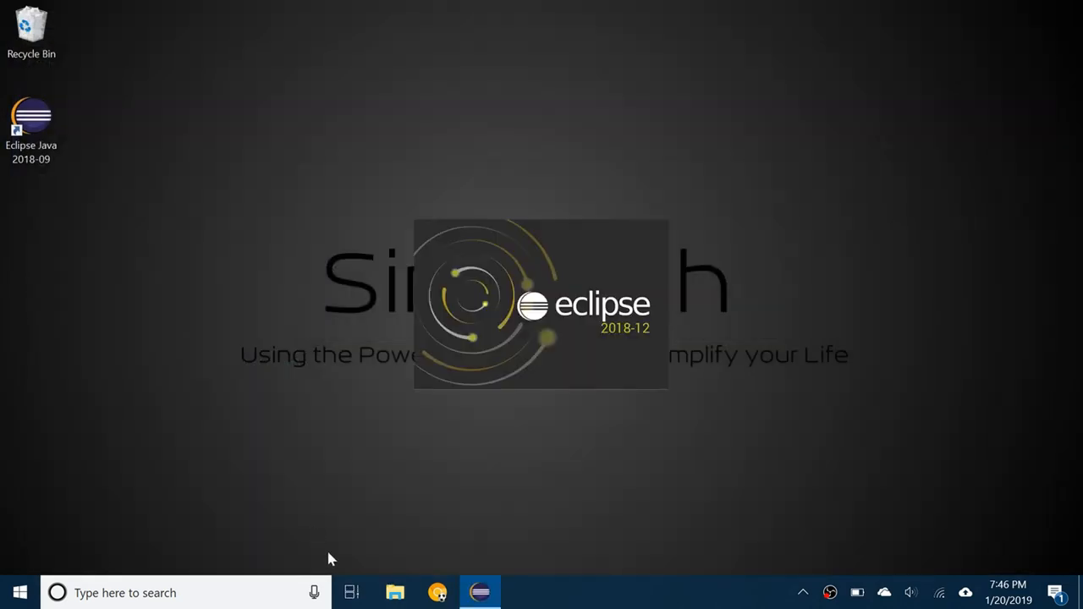
# Step: Visit eclipsecolorthemes.org in Chrome, which fails to load, then set the browser aside
pyautogui.click(438, 594)
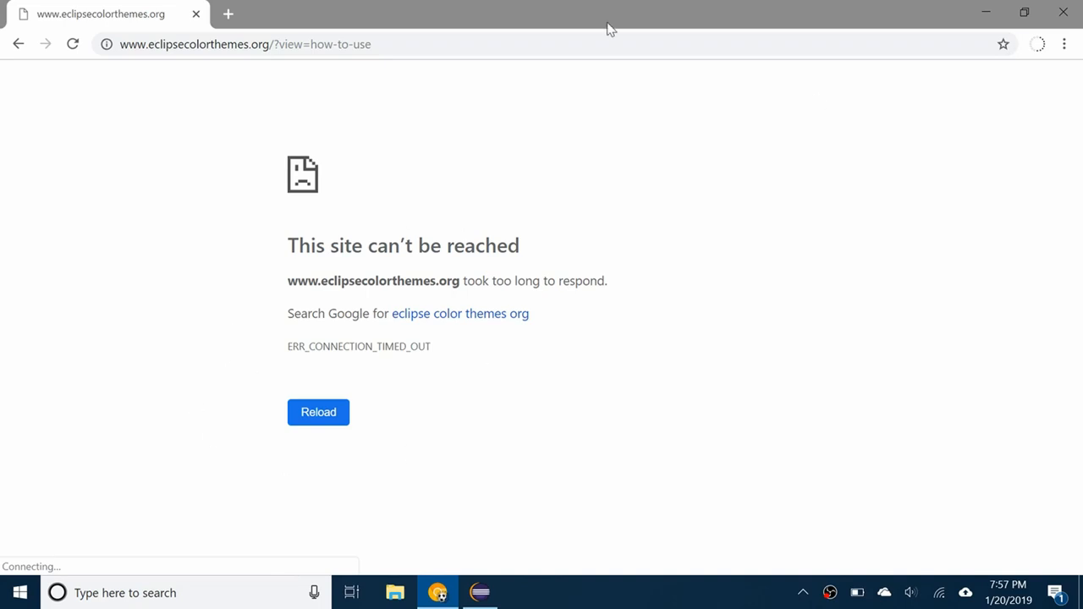
pyautogui.click(480, 591)
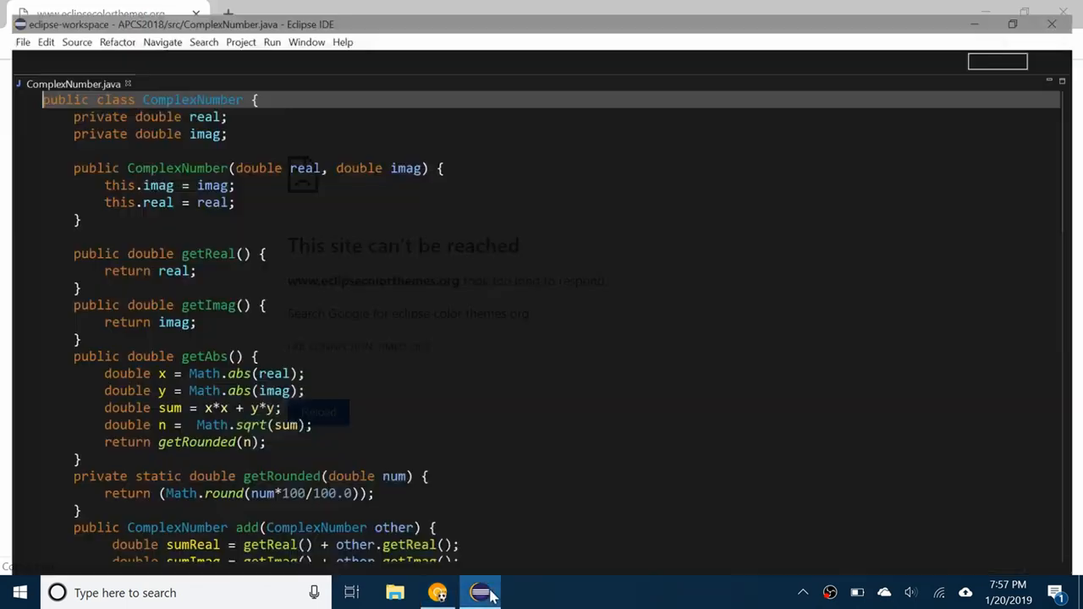
pyautogui.hotkey('alt', 'Tab')
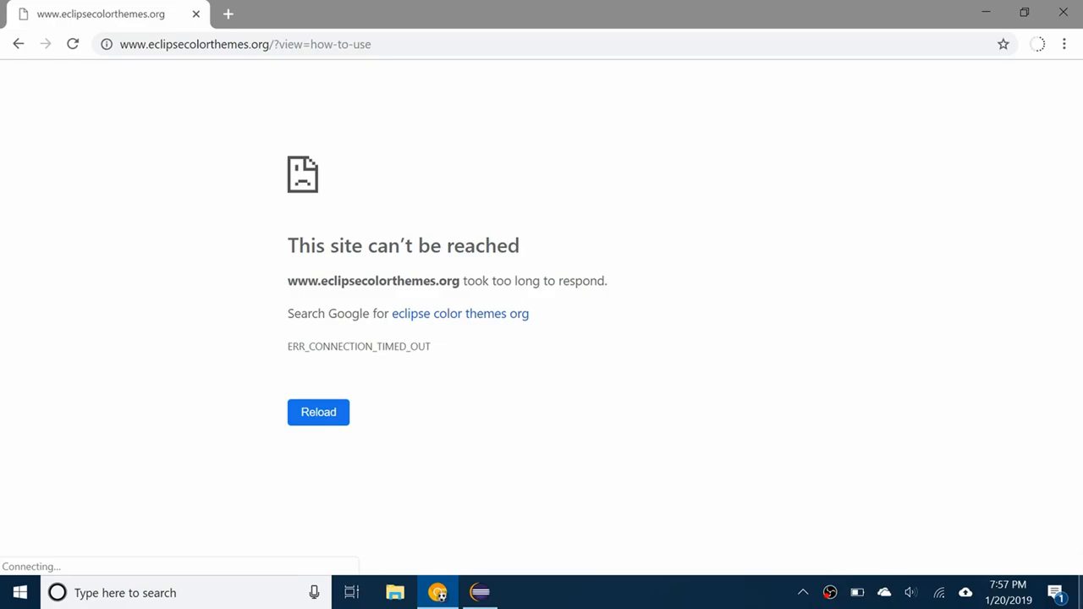
pyautogui.click(1081, 593)
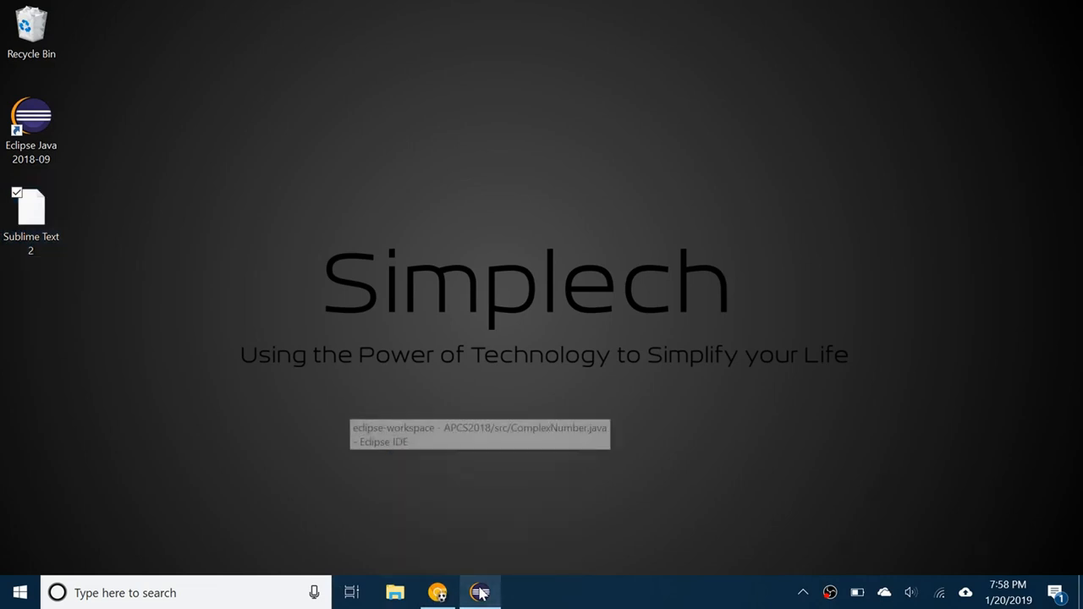
# Step: Go to the DevStyle Color Themes page in Eclipse Preferences
pyautogui.click(480, 593)
pyautogui.click(294, 28)
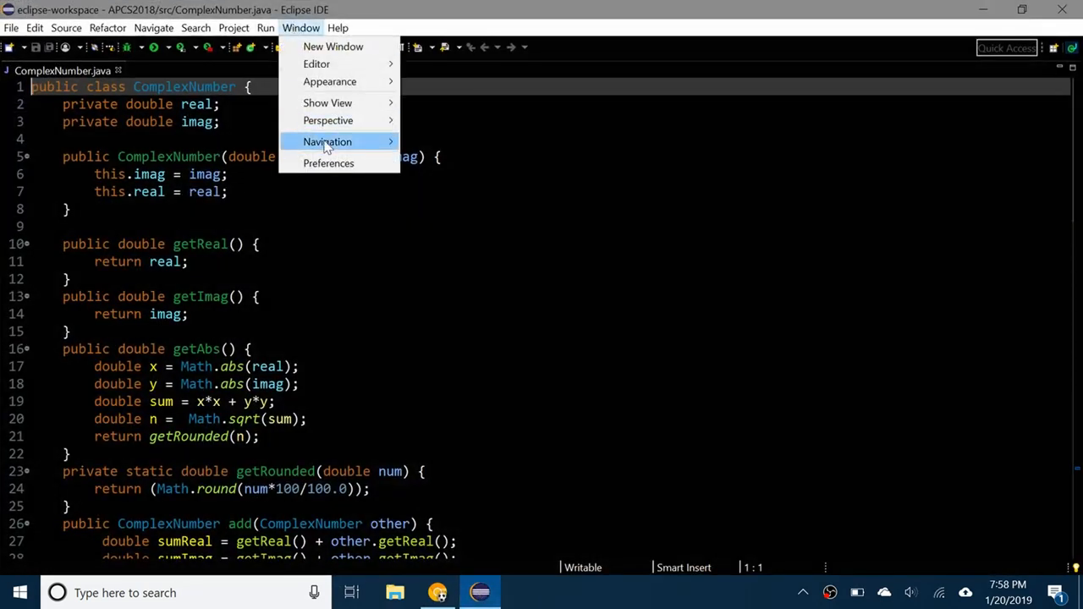
pyautogui.click(336, 162)
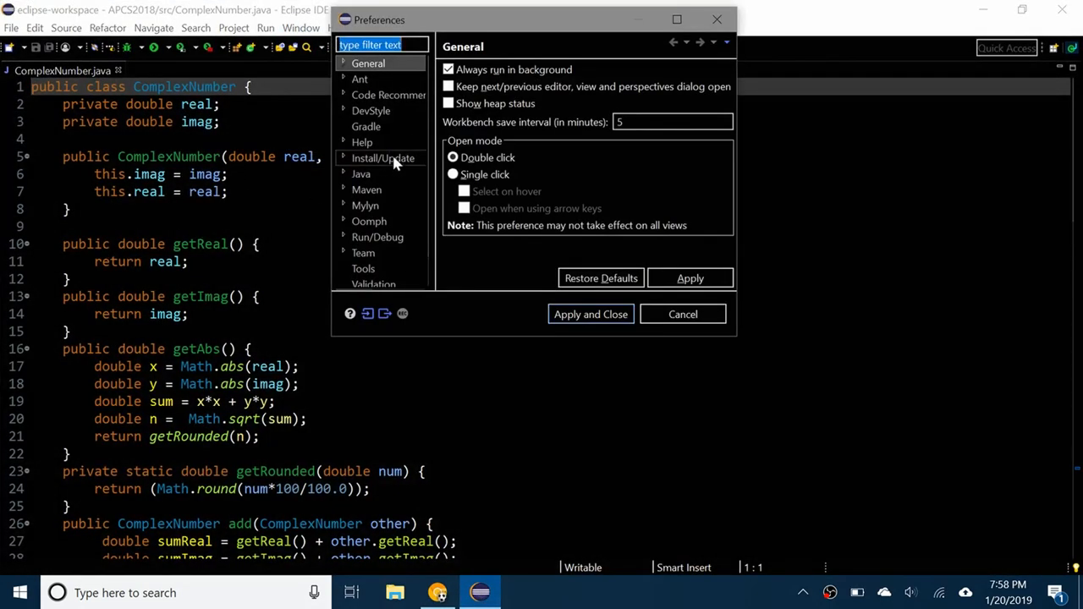
pyautogui.click(345, 110)
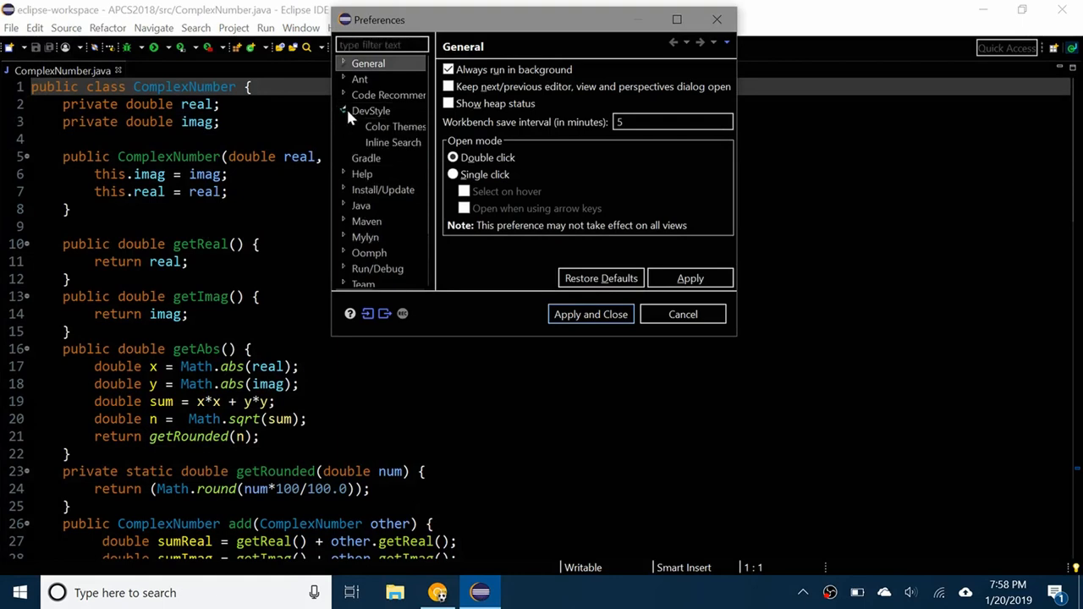
pyautogui.click(379, 127)
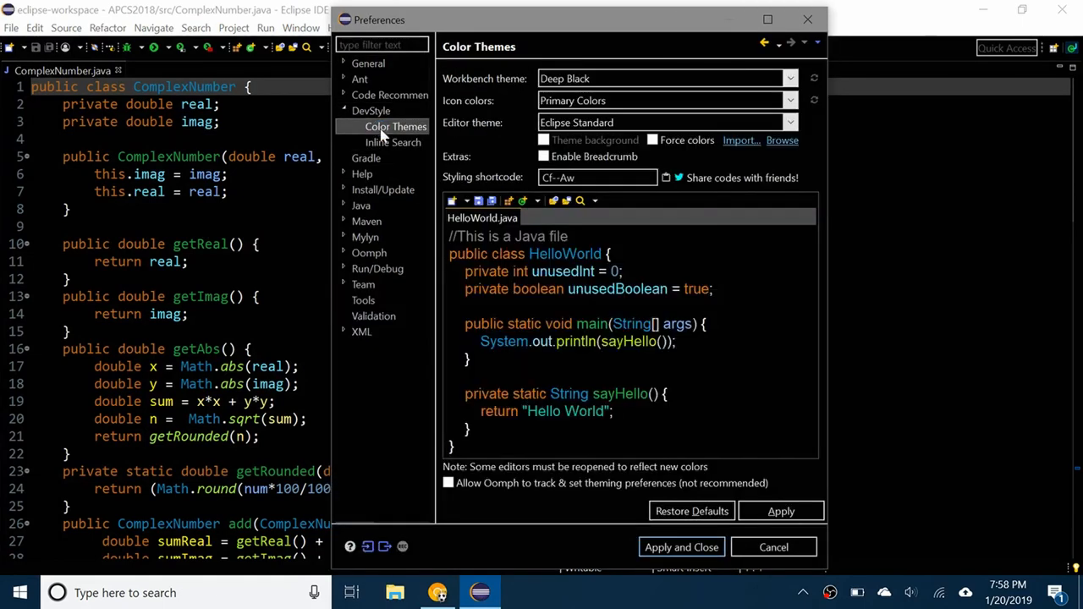
# Step: Import the Sublime Text 2 theme file from the desktop, force its colors, leaving theme background off
pyautogui.click(741, 141)
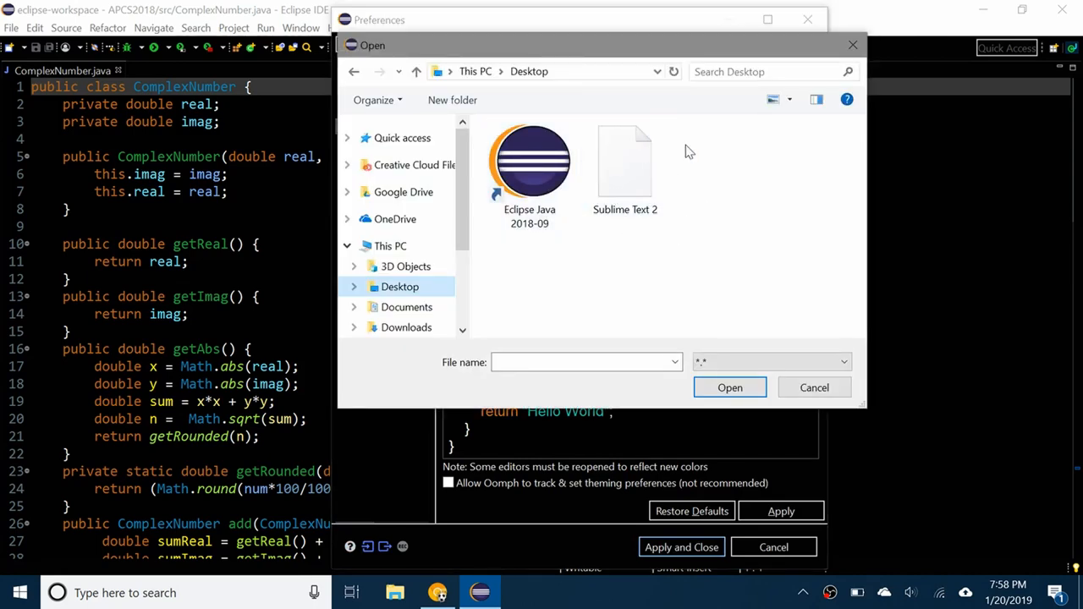
pyautogui.click(636, 190)
pyautogui.doubleClick(637, 189)
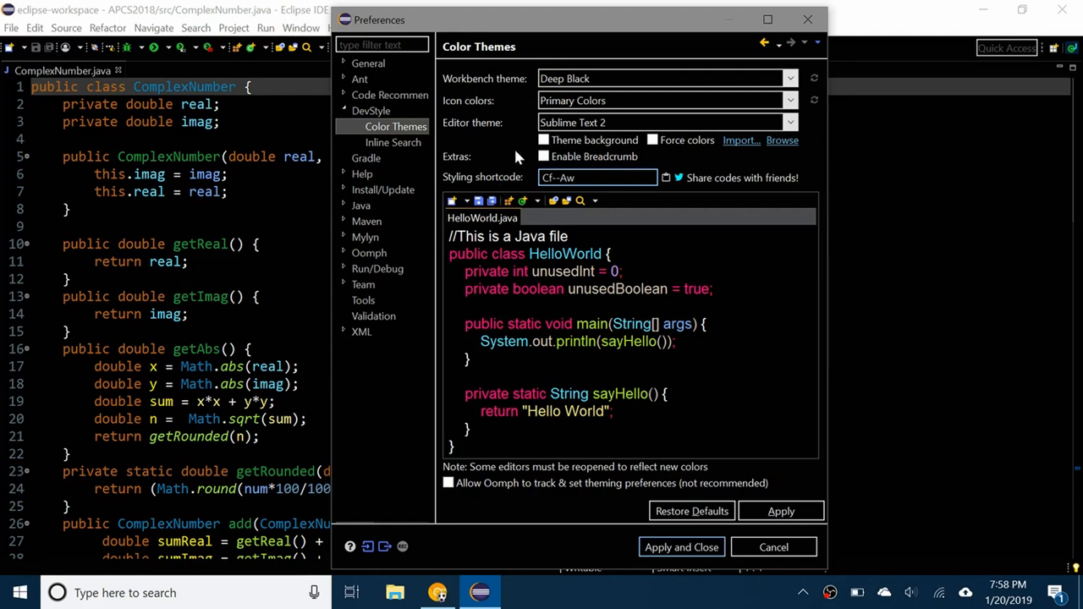
pyautogui.click(652, 140)
pyautogui.click(544, 142)
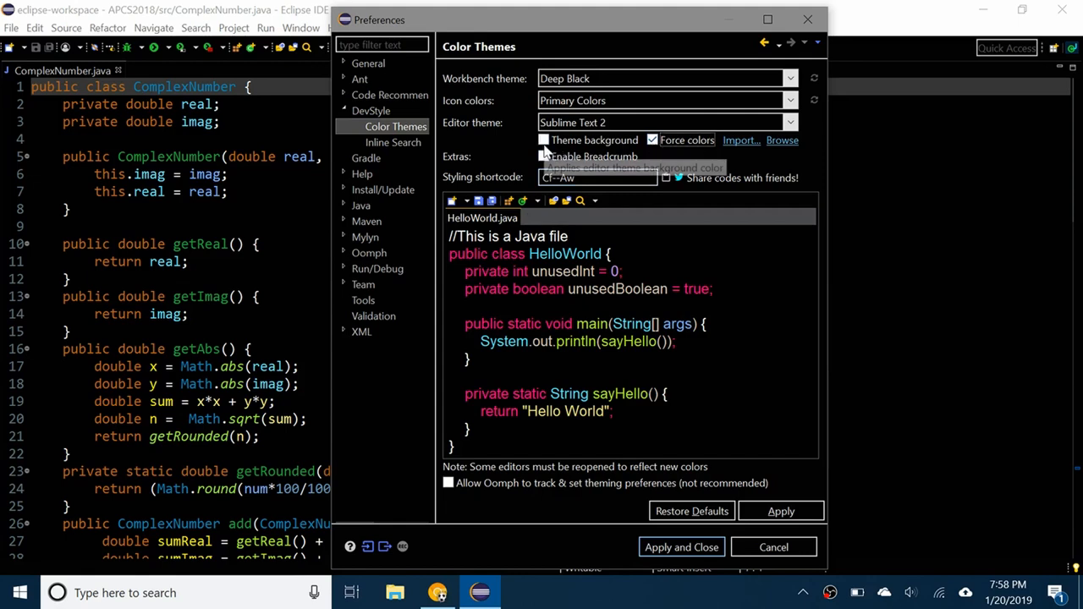
pyautogui.click(544, 142)
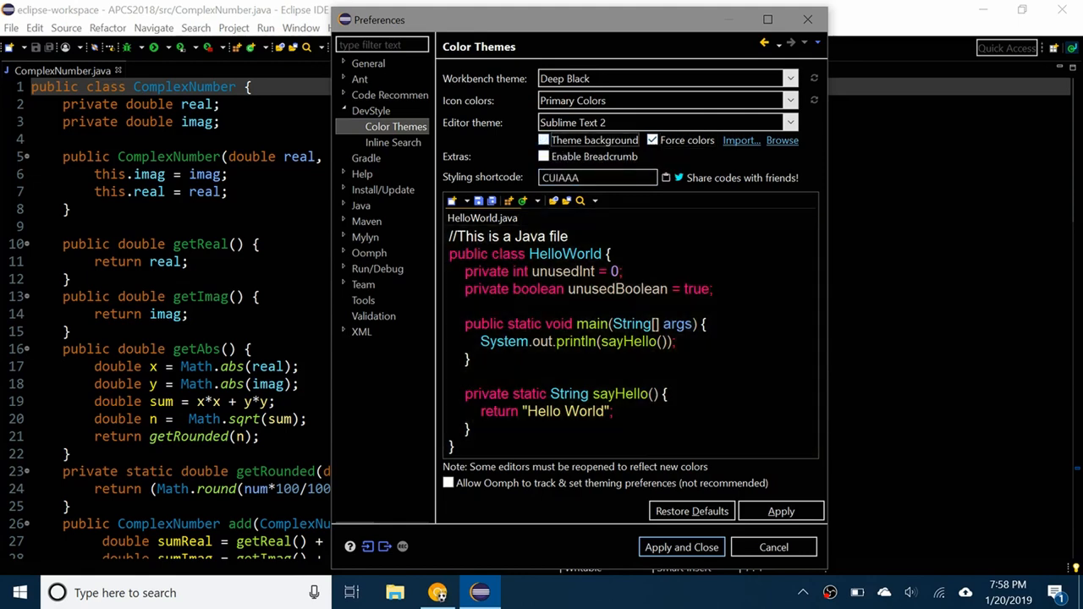
# Step: Apply the Sublime Text 2 theme and close Preferences, recoloring ComplexNumber.java
pyautogui.click(674, 549)
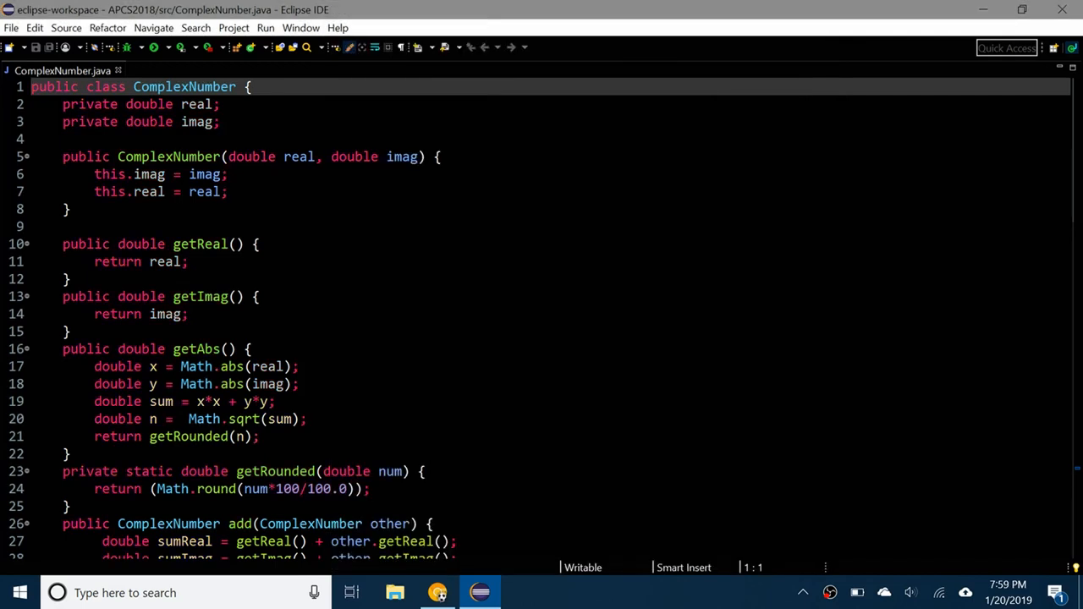
pyautogui.scroll(-1, 541, 318)
pyautogui.scroll(1, 541, 318)
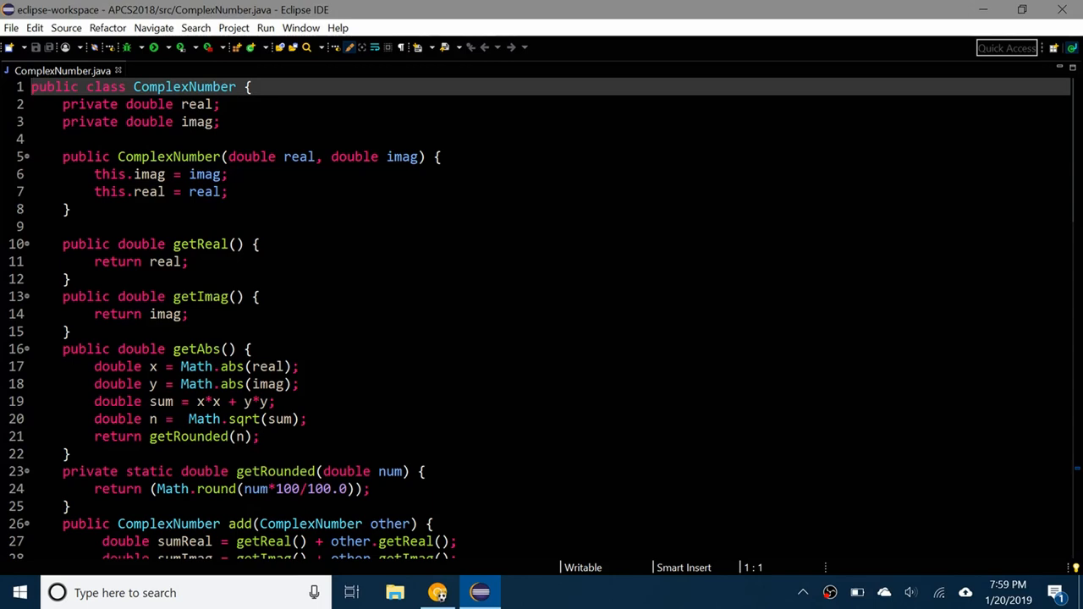
pyautogui.scroll(-1, 542, 319)
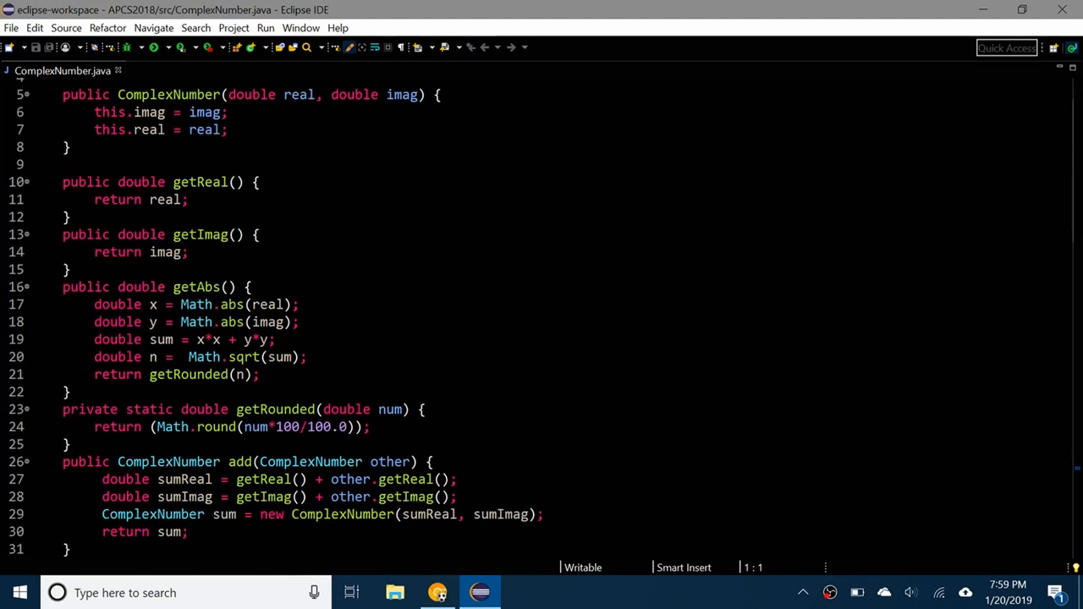
pyautogui.scroll(-2, 541, 319)
pyautogui.scroll(-3, 541, 319)
pyautogui.scroll(6, 542, 319)
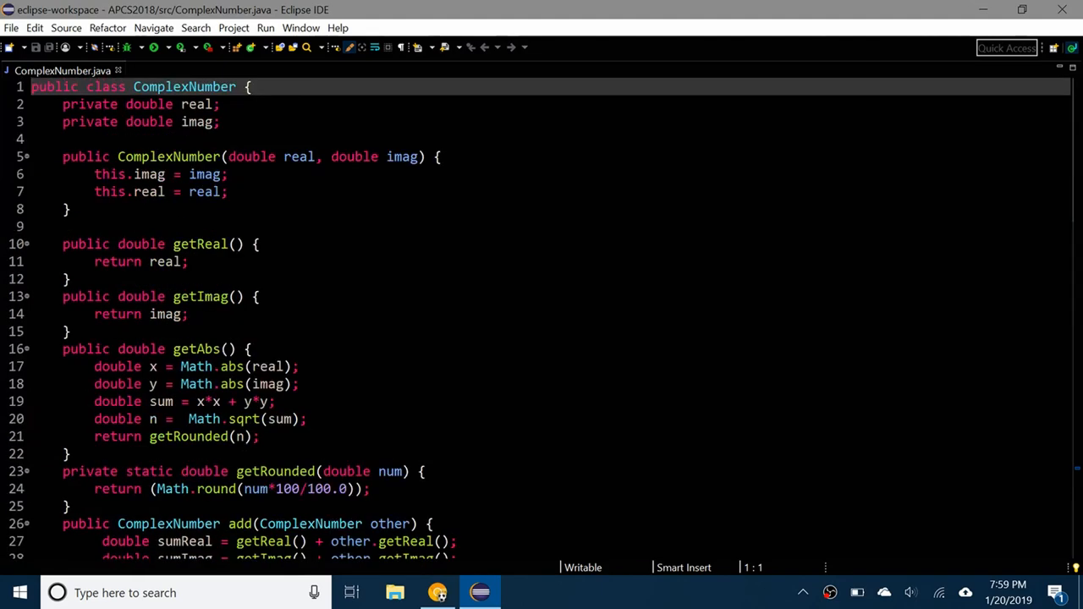